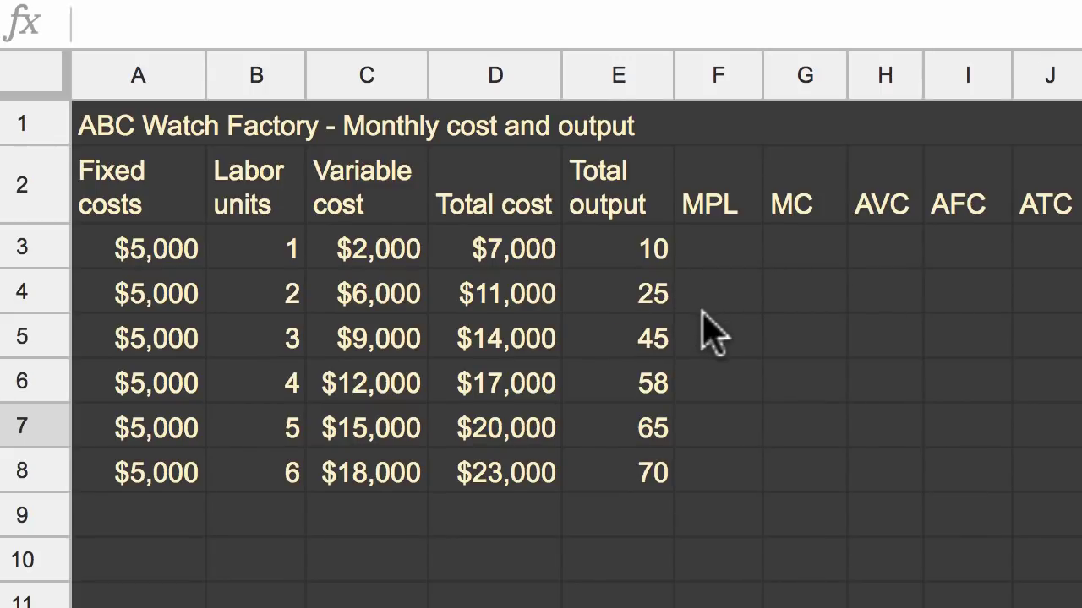
# - Start the MPL formula in F4 with the change in total output, =(E4-E3)
pyautogui.click(706, 260)
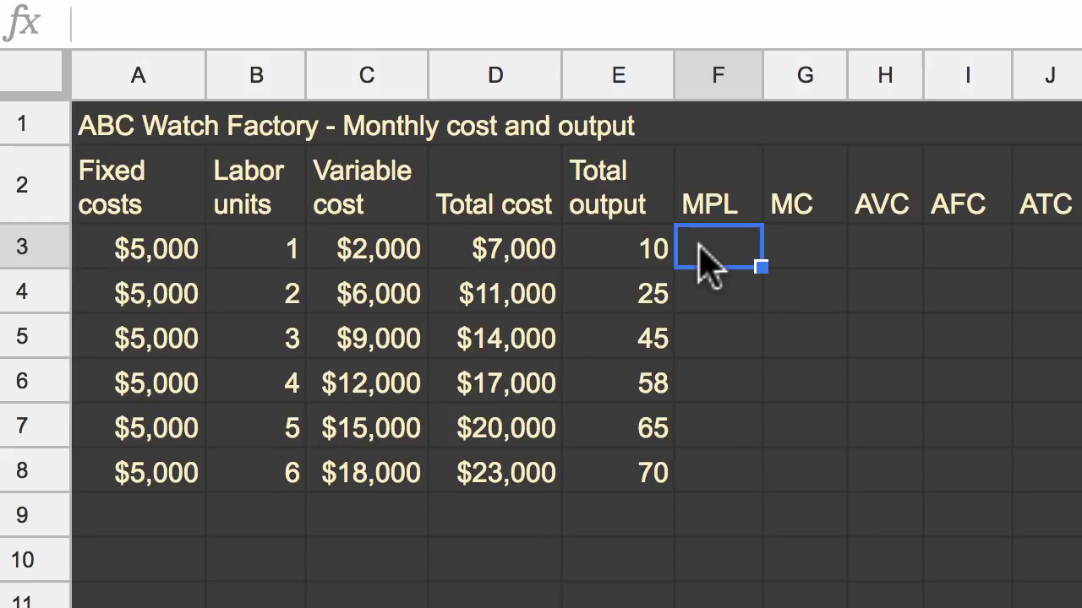
pyautogui.press('Down')
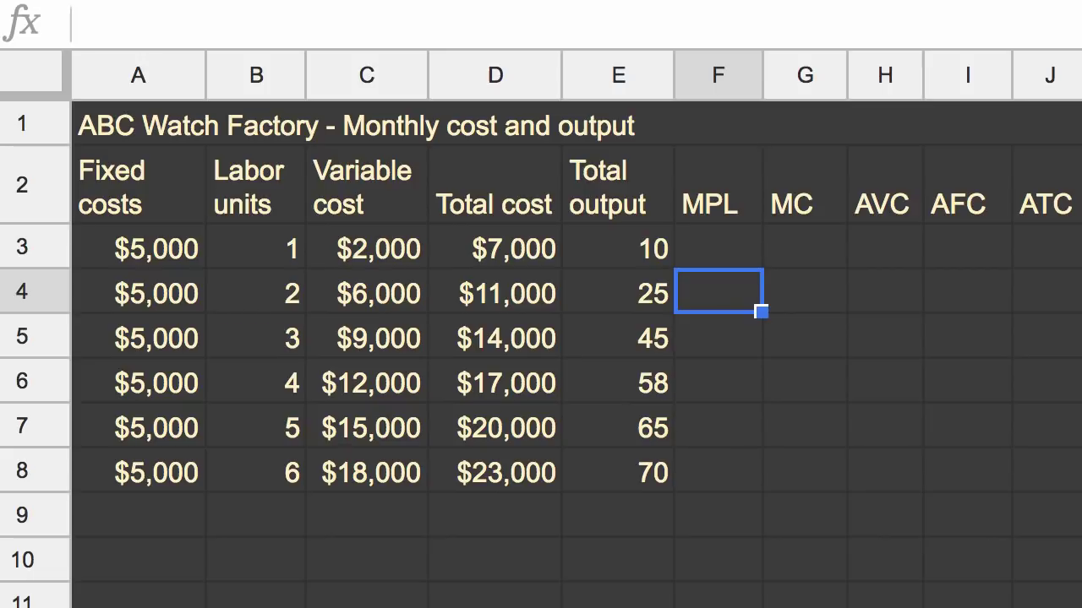
pyautogui.write('=')
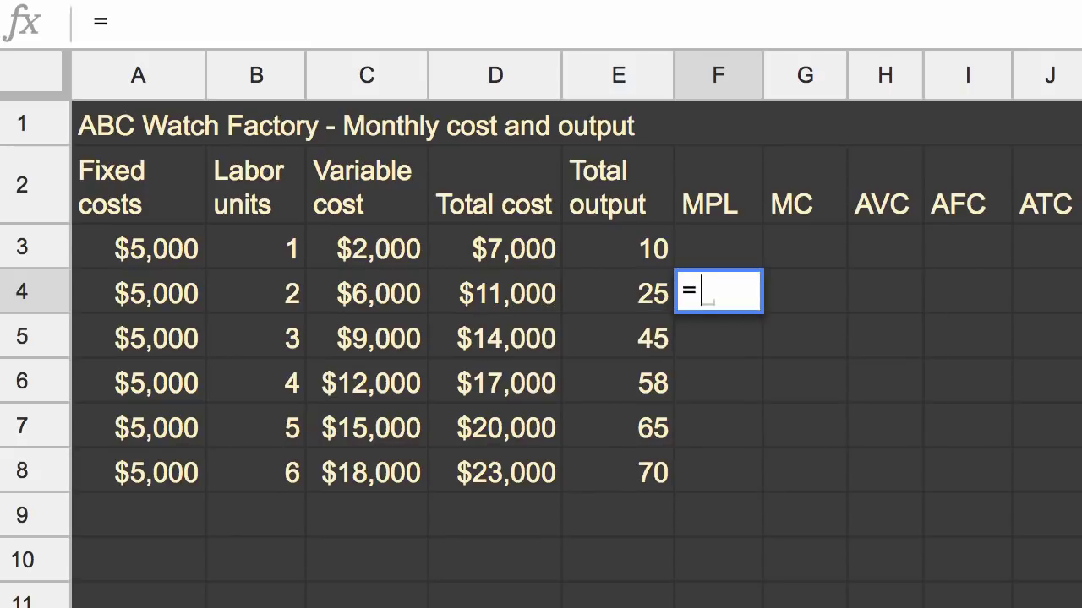
pyautogui.write('(')
pyautogui.press('Left')
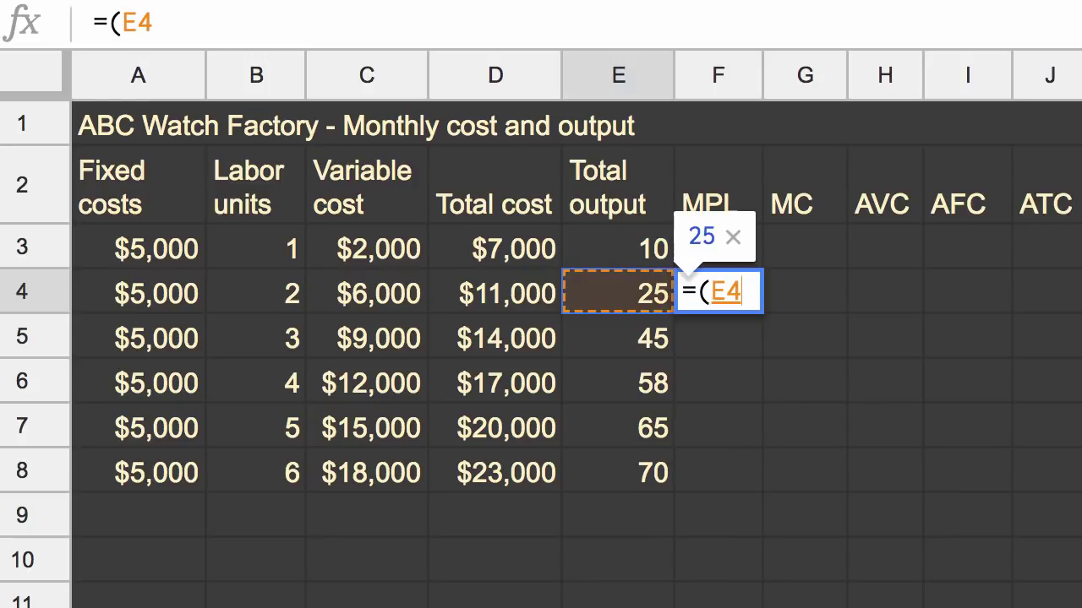
pyautogui.write('-')
pyautogui.press('Up')
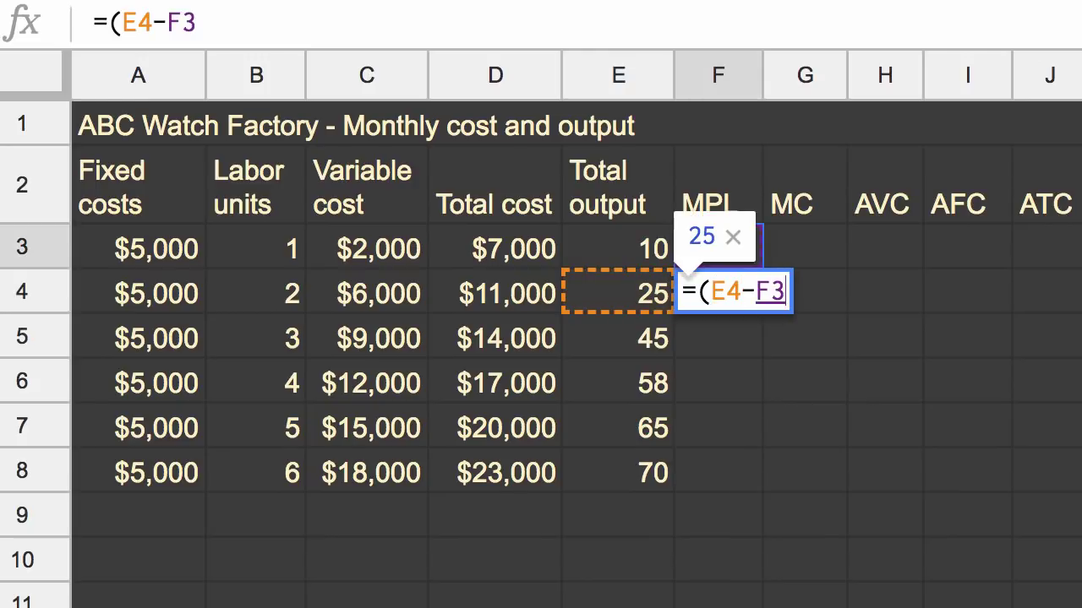
pyautogui.press('Left')
pyautogui.write(')')
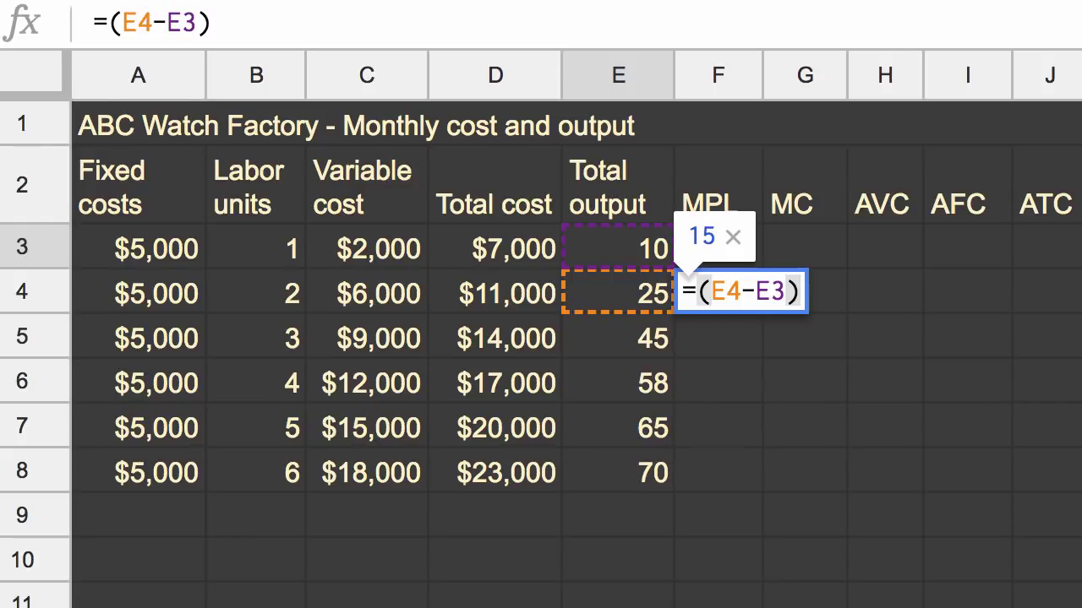
# - Complete the MPL formula in F4 by dividing by the change in labor units, /(B4-B3)
pyautogui.write('/')
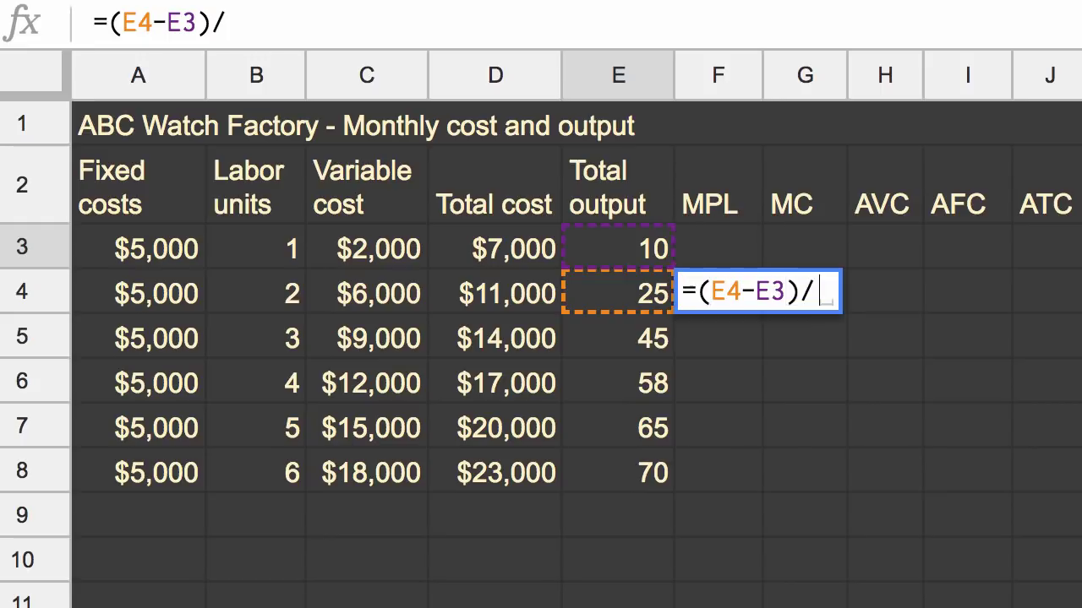
pyautogui.write('(')
pyautogui.press('Left')
pyautogui.press('Left')
pyautogui.press('Left')
pyautogui.press('Left')
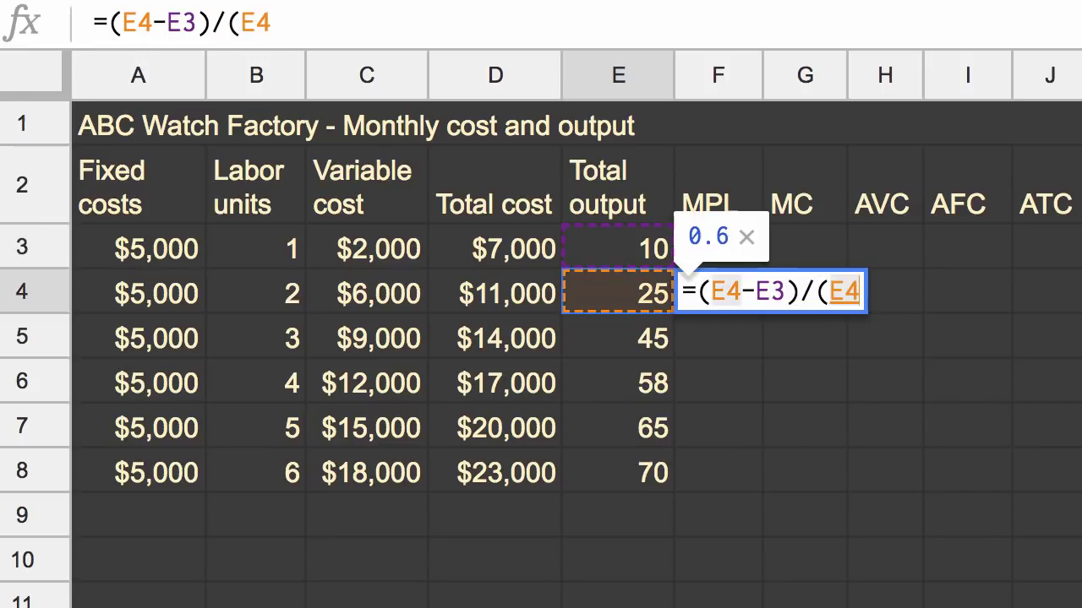
pyautogui.write('-')
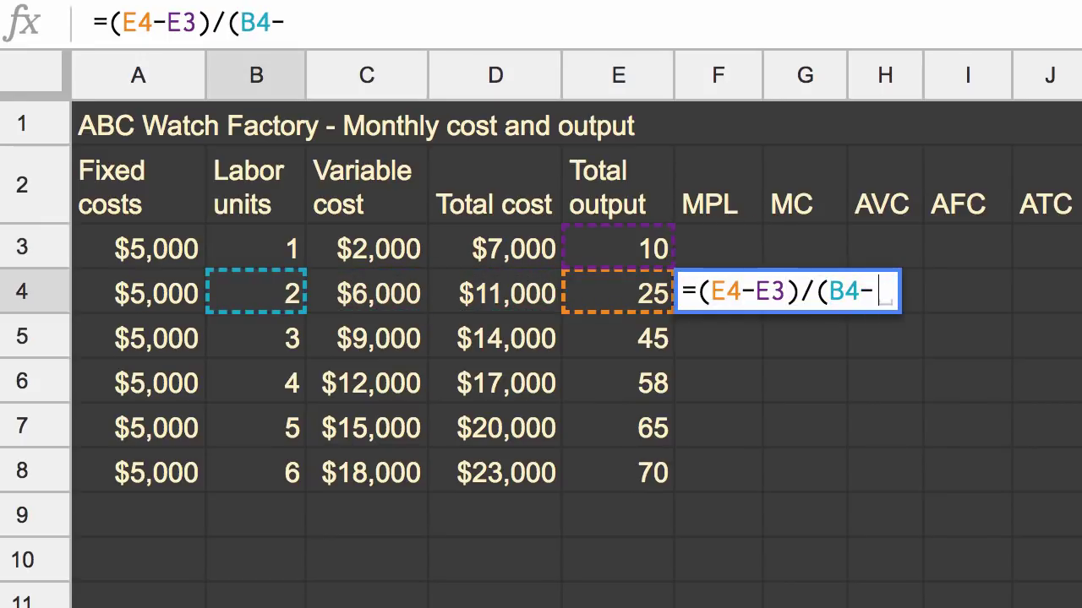
pyautogui.press('Left')
pyautogui.press('Up')
pyautogui.press('Left')
pyautogui.press('Left')
pyautogui.press('Left')
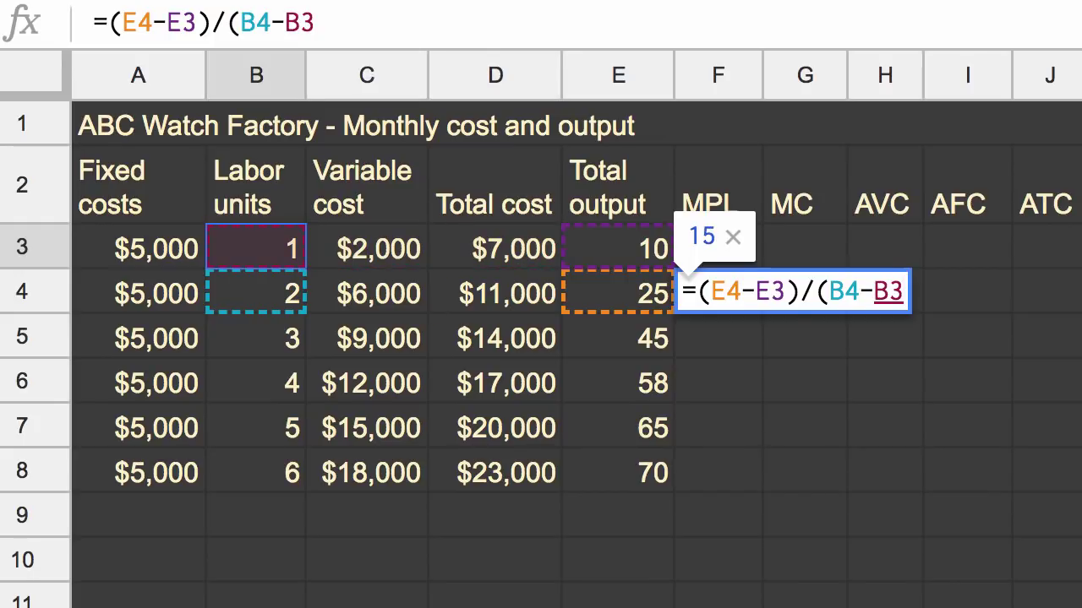
pyautogui.write(')')
pyautogui.press('Return')
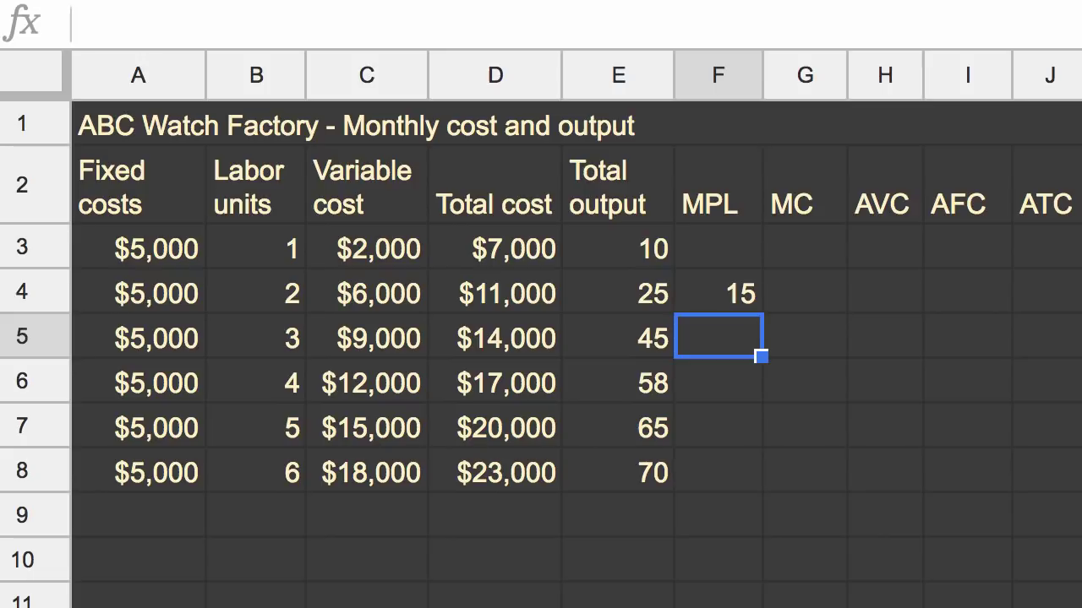
# - Fill the MPL formula from F4 down through F8
pyautogui.click(718, 292)
pyautogui.moveTo(761, 311); pyautogui.dragTo(760, 490)
pyautogui.click(618, 559)
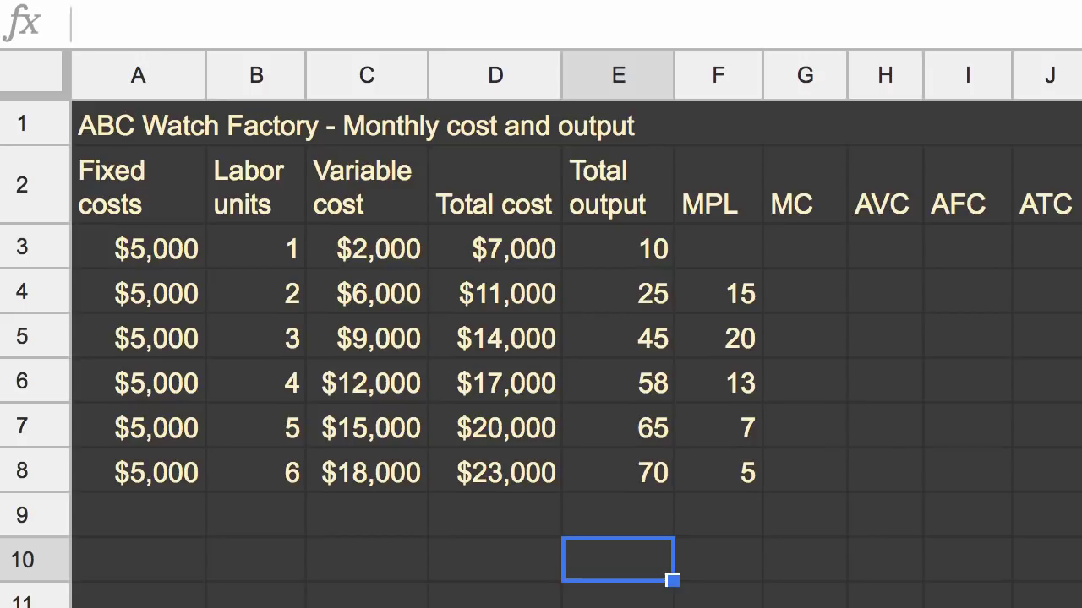
# - Start the MC formula in G4 with the change in total cost, =(D4-D3)
pyautogui.click(805, 291)
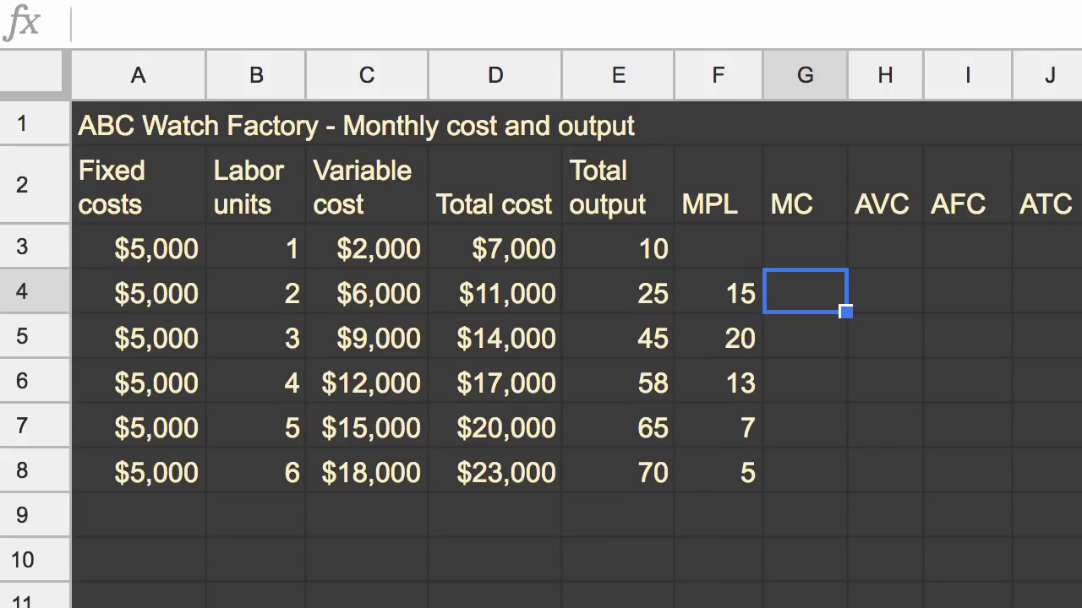
pyautogui.write('=')
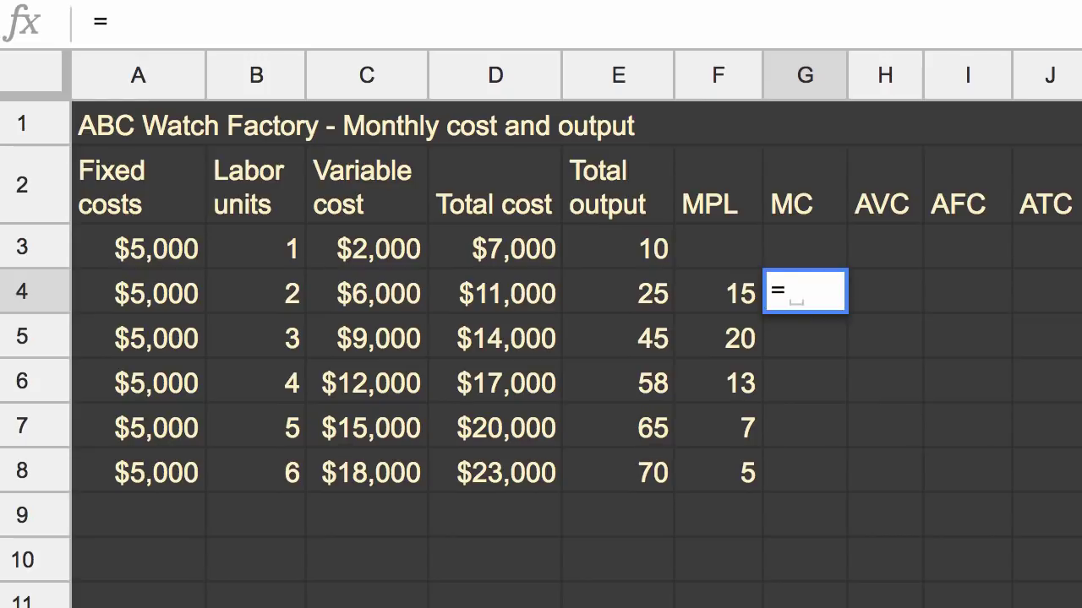
pyautogui.write('(')
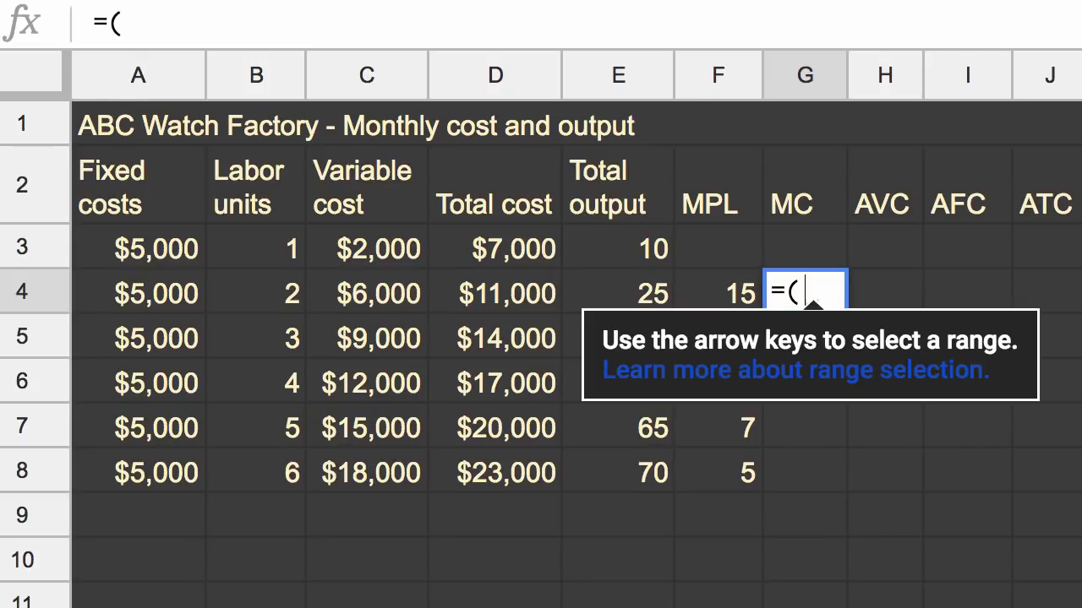
pyautogui.press('Left')
pyautogui.press('Left')
pyautogui.press('Left')
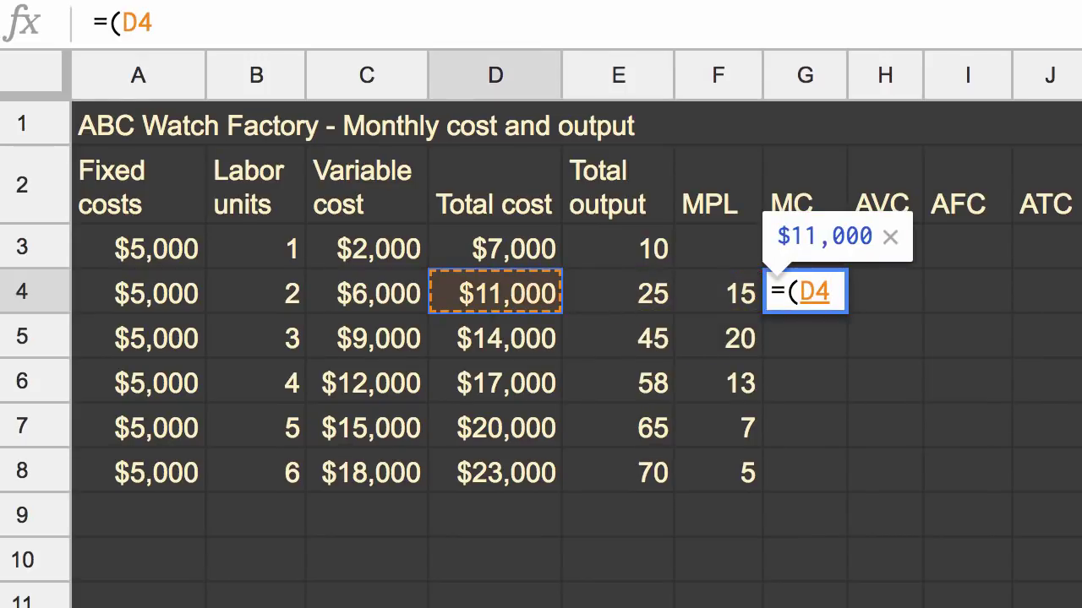
pyautogui.press('Up')
pyautogui.press('Down')
pyautogui.write('-')
pyautogui.press('Up')
pyautogui.press('Left')
pyautogui.press('Left')
pyautogui.press('Left')
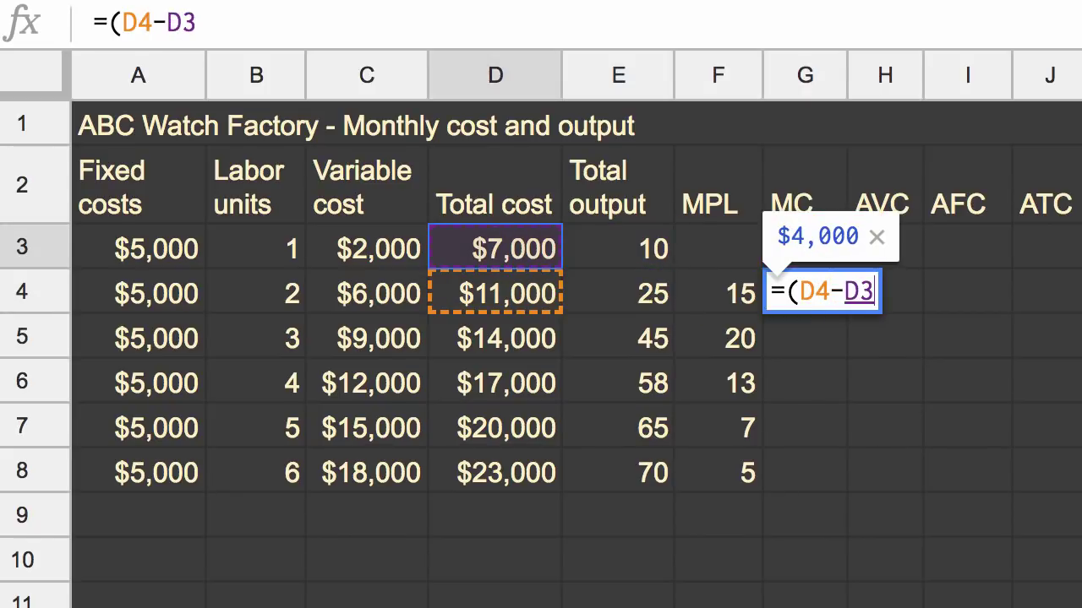
pyautogui.write(')')
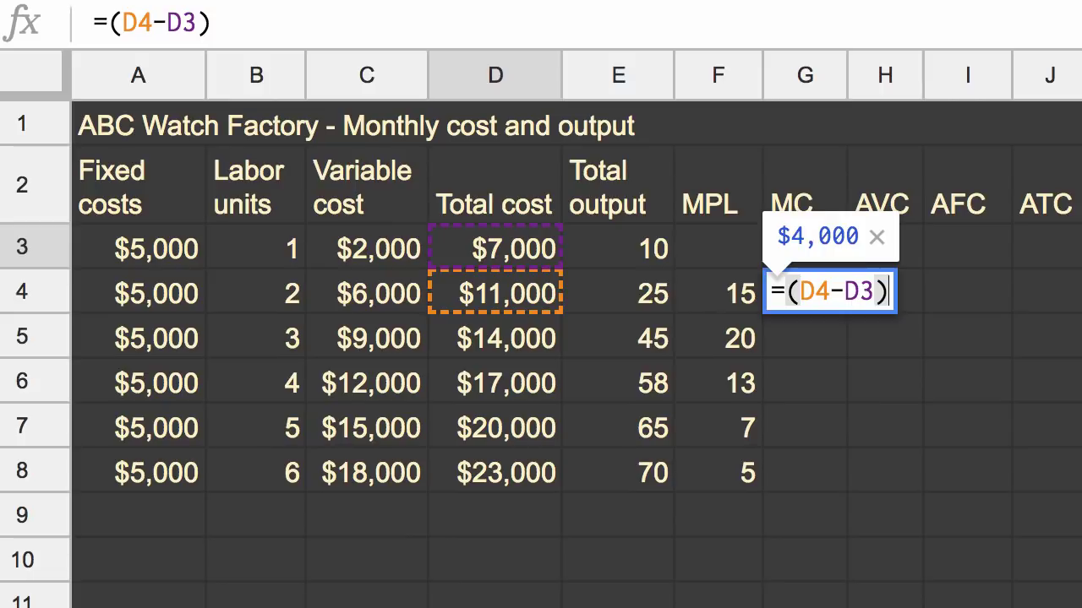
# - Complete the MC formula in G4 by dividing by the change in total output, /(E4-E3)
pyautogui.write('/(')
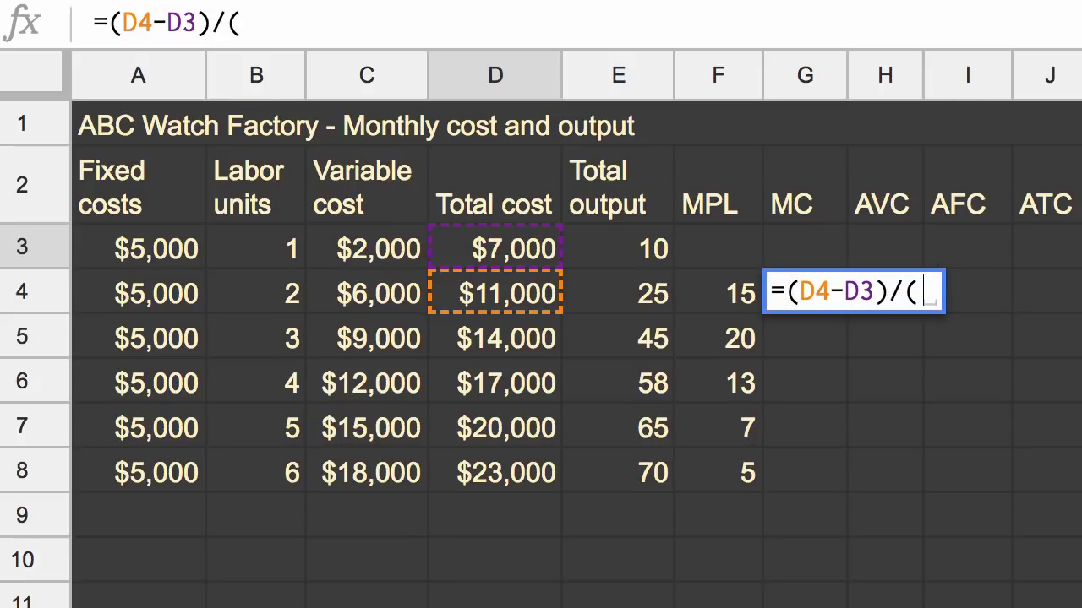
pyautogui.press('Left')
pyautogui.press('Left')
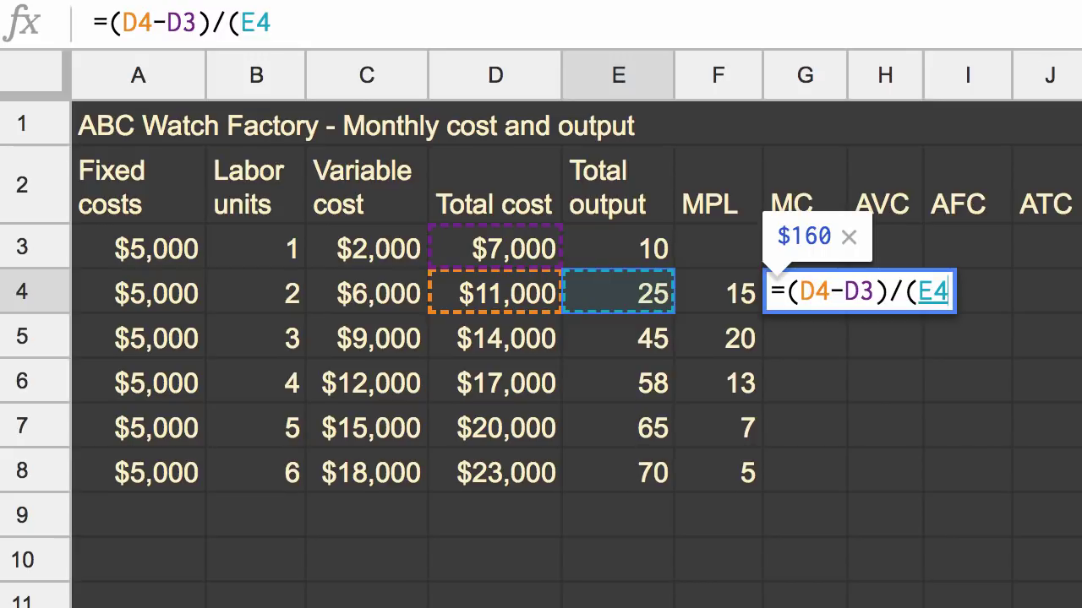
pyautogui.write('-')
pyautogui.press('Up')
pyautogui.press('Left')
pyautogui.press('Left')
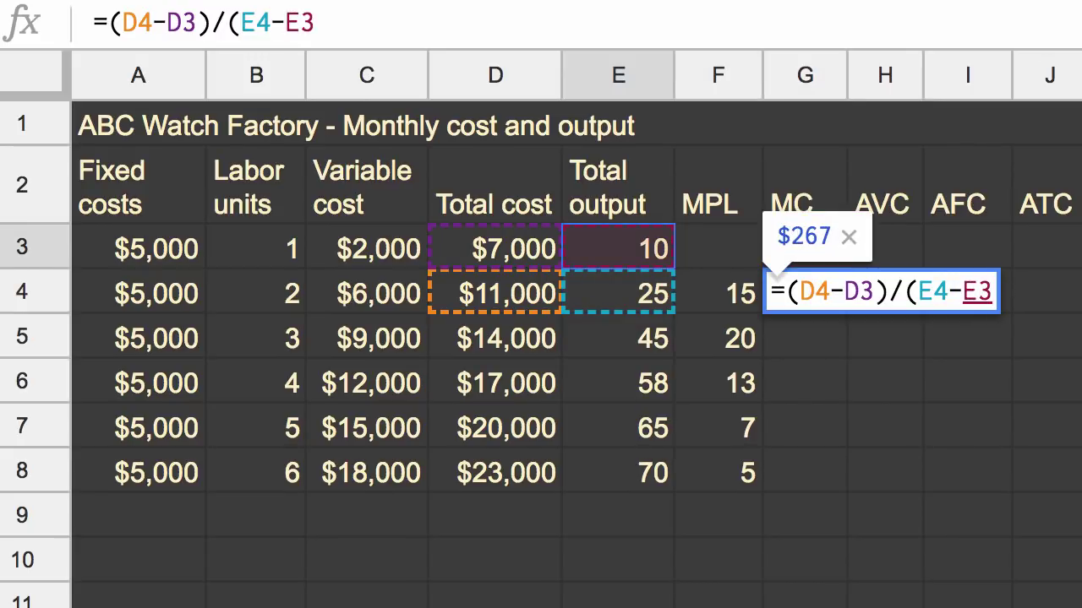
pyautogui.write(')')
pyautogui.press('Return')
# - Fill the MC formula from G4 down through G8
pyautogui.press('Up')
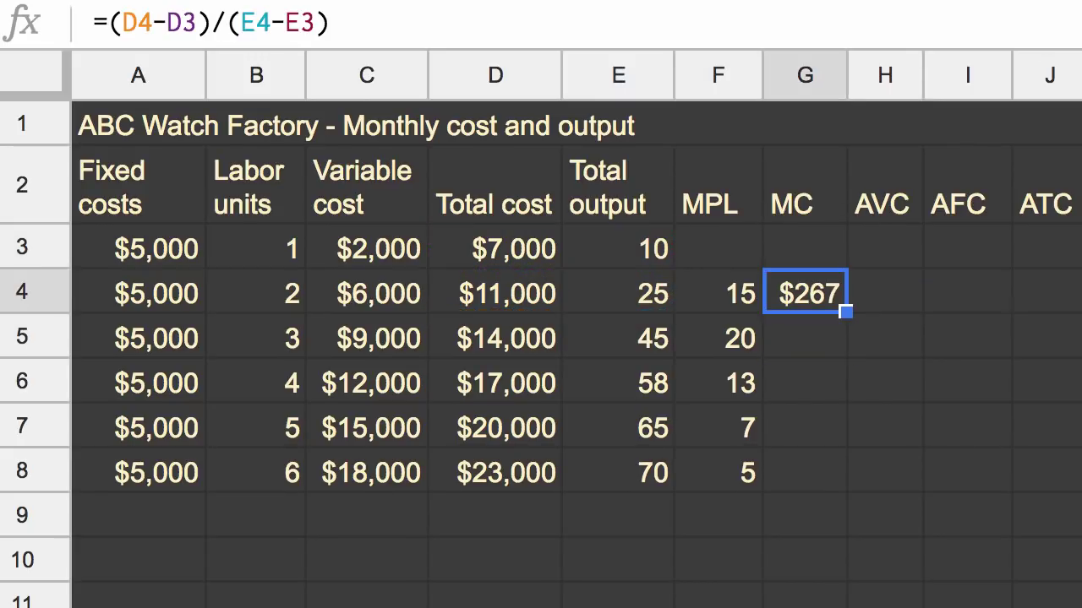
pyautogui.moveTo(845, 385); pyautogui.dragTo(845, 486)
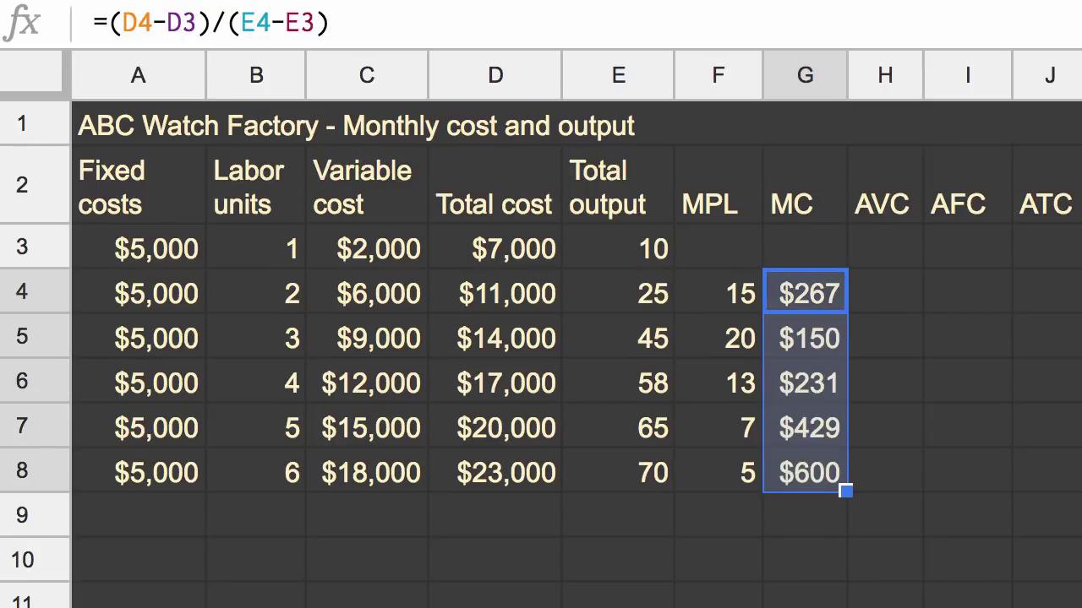
pyautogui.click(718, 516)
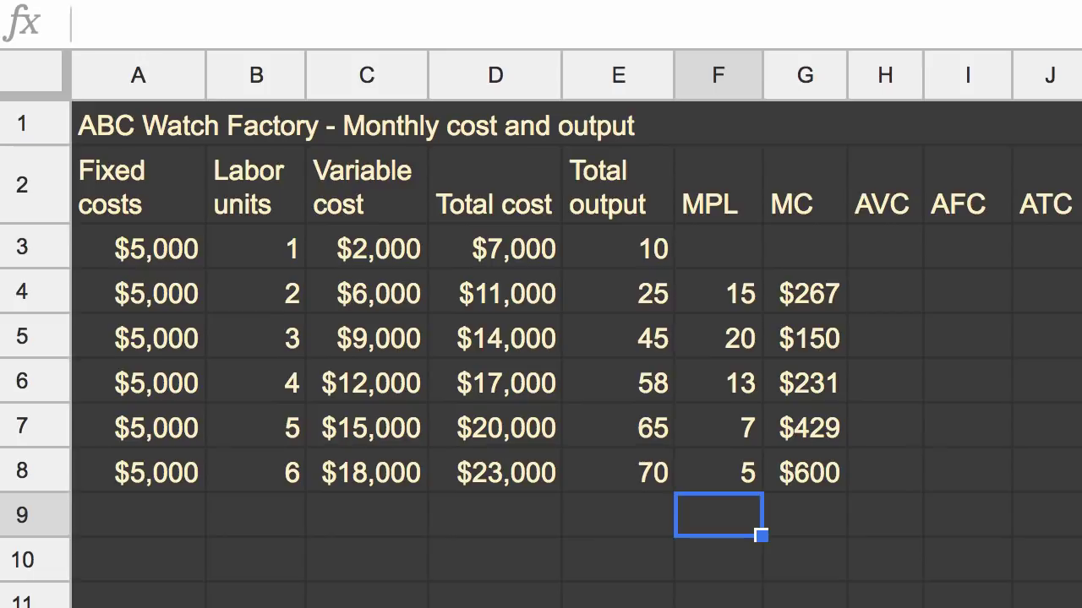
# - Enter the AVC formula =C4/E4 in H4, dividing variable cost by total output
pyautogui.click(884, 291)
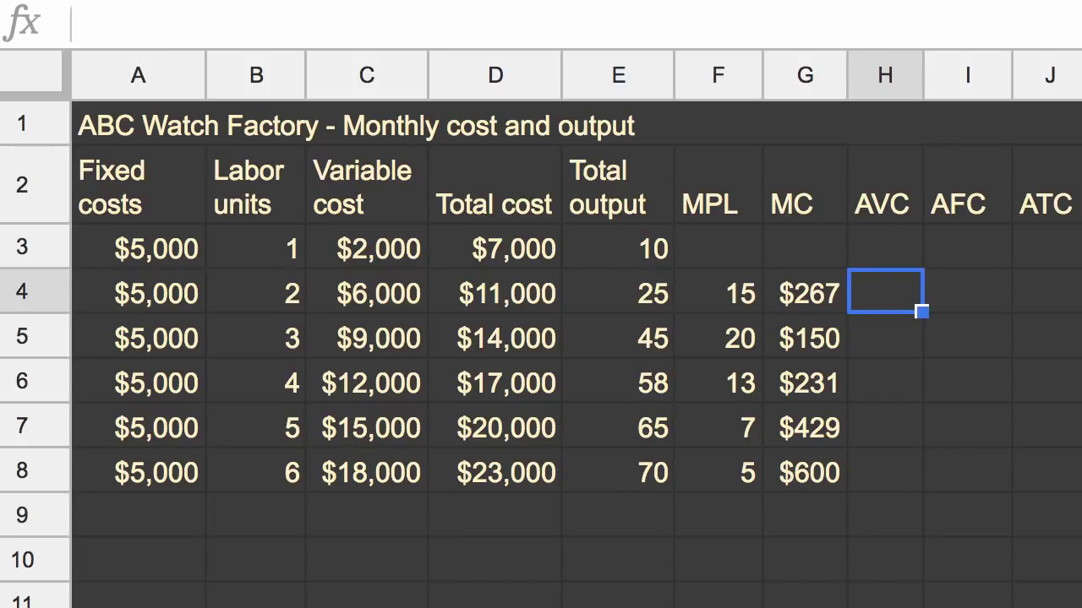
pyautogui.write('=')
pyautogui.press('Left')
pyautogui.press('Left')
pyautogui.press('Left')
pyautogui.press('Left')
pyautogui.press('Left')
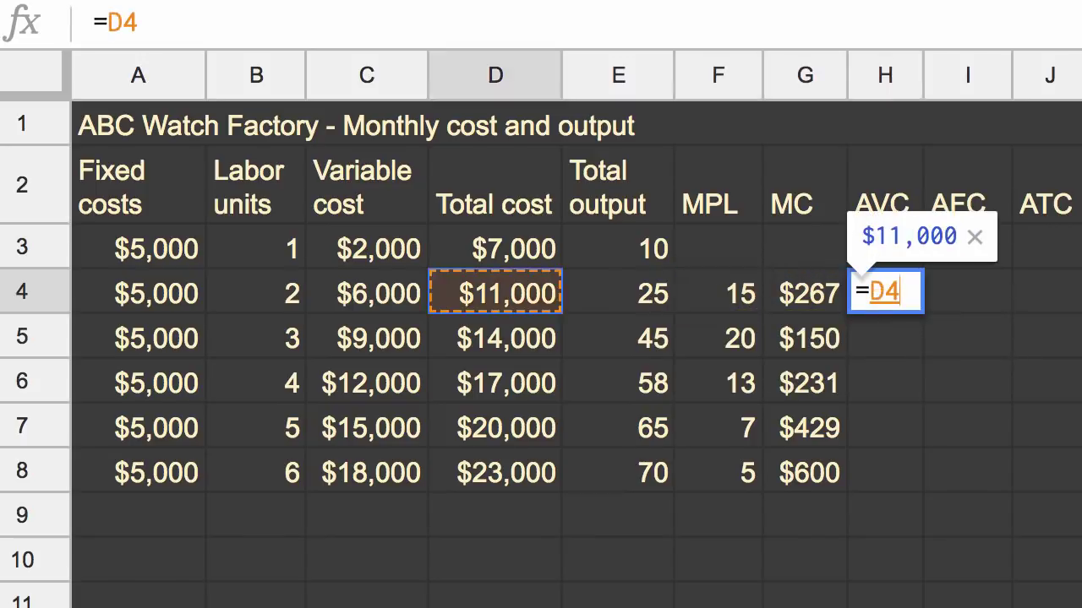
pyautogui.write('/')
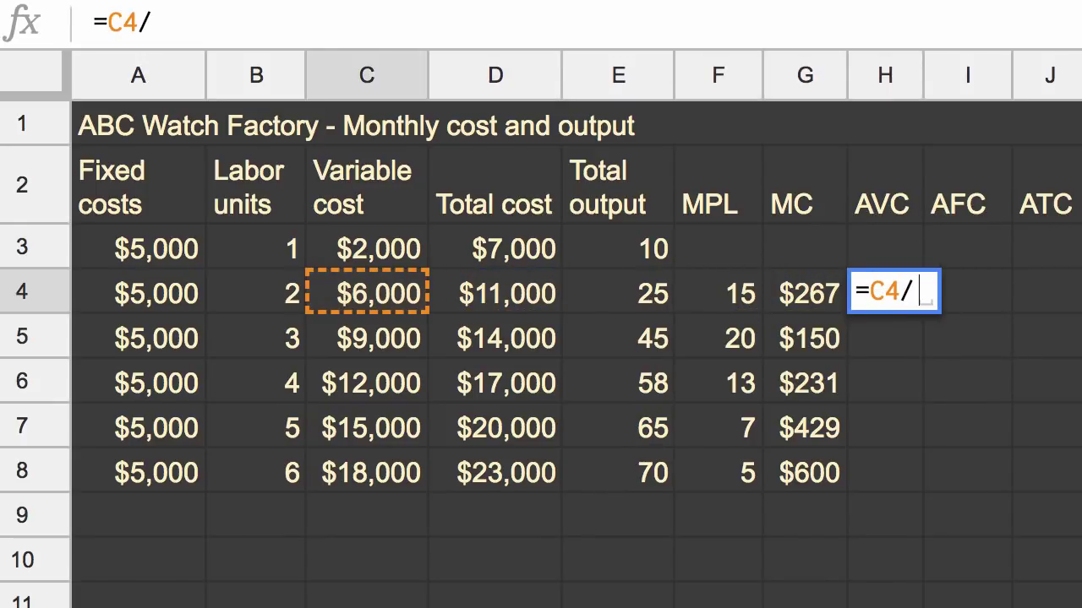
pyautogui.press('Left')
pyautogui.press('Left')
pyautogui.press('Left')
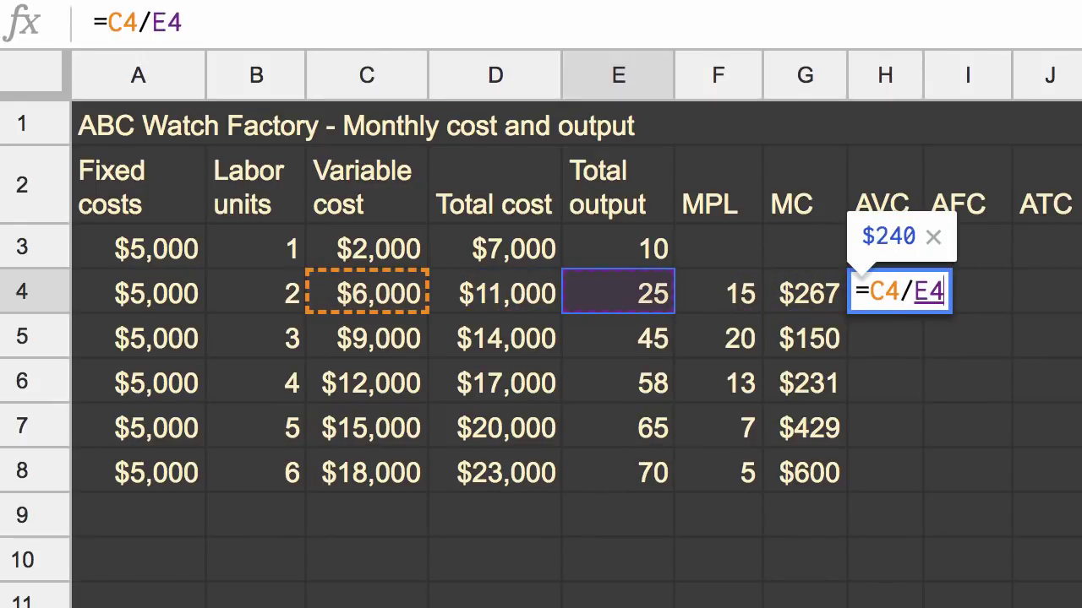
pyautogui.press('Return')
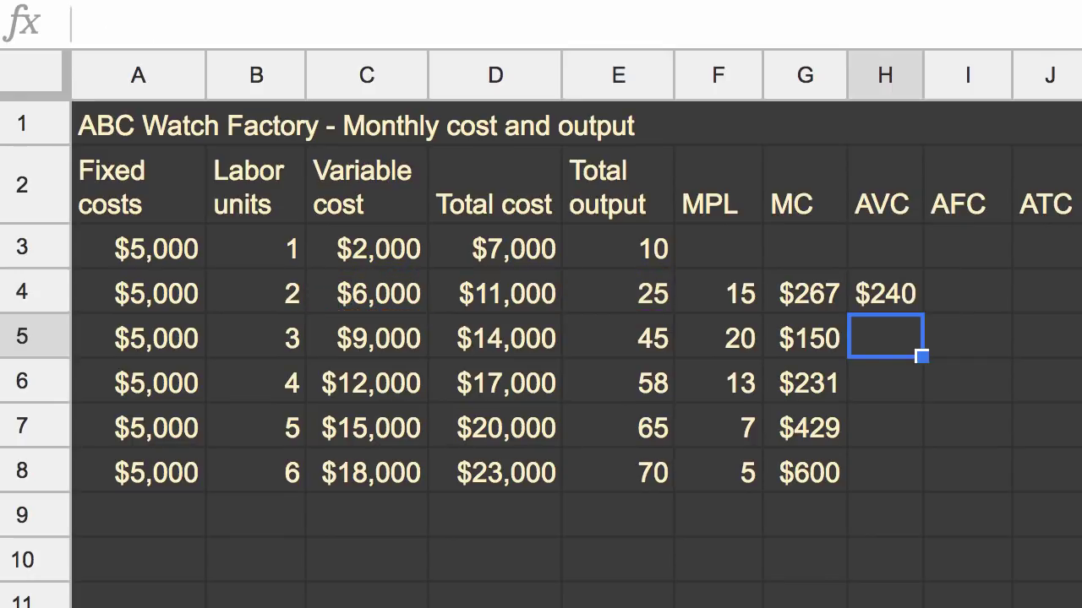
pyautogui.click(884, 291)
pyautogui.click(717, 292)
pyautogui.click(618, 291)
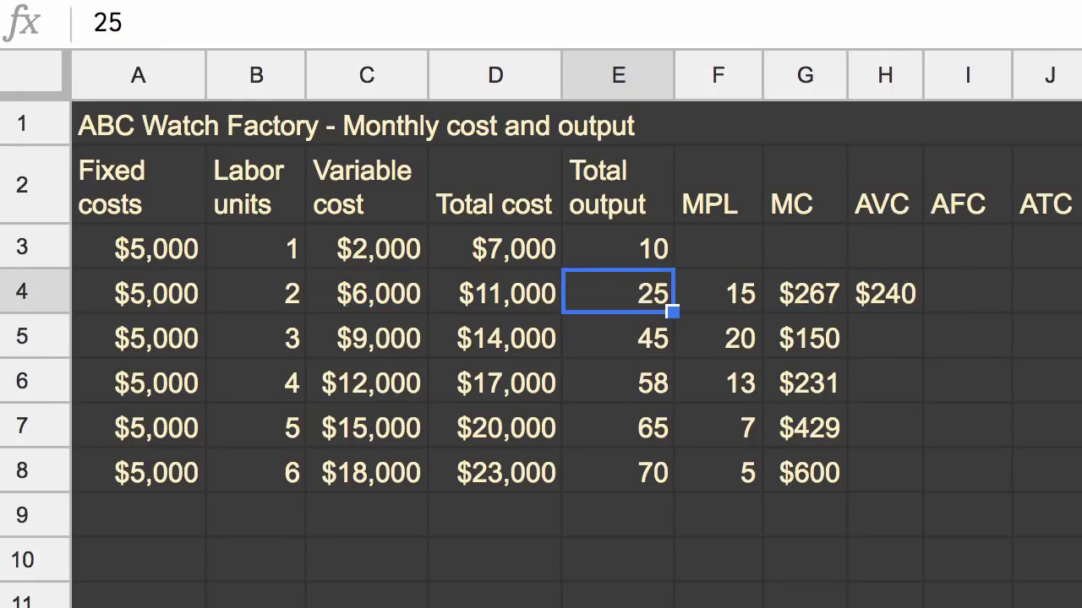
# - Enter the AFC formula =A4/E4 in I4, dividing fixed costs by total output
pyautogui.press('Right')
pyautogui.press('Right')
pyautogui.press('Right')
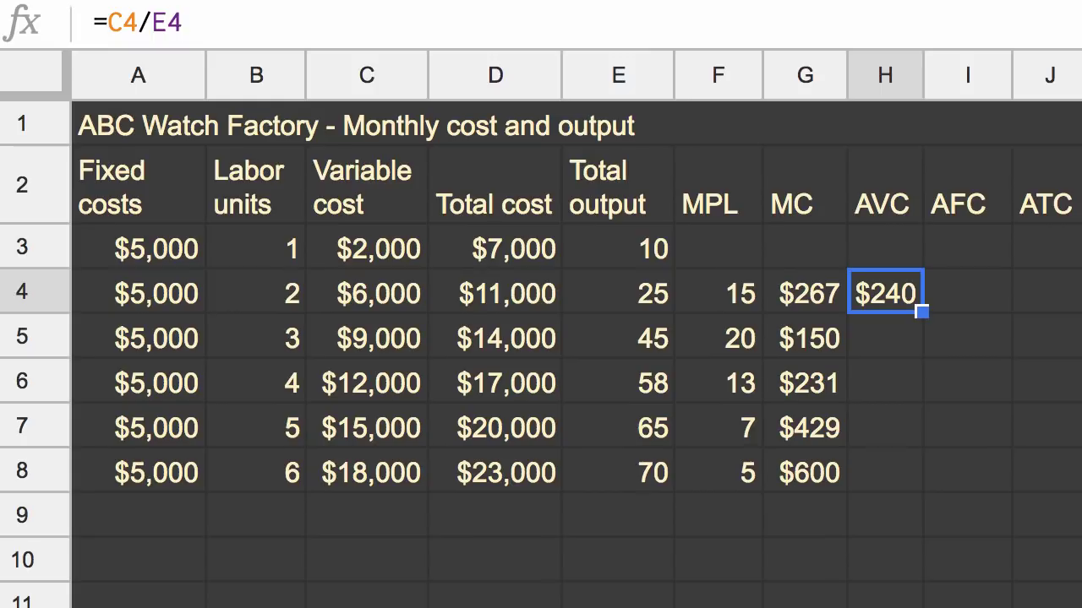
pyautogui.press('Right')
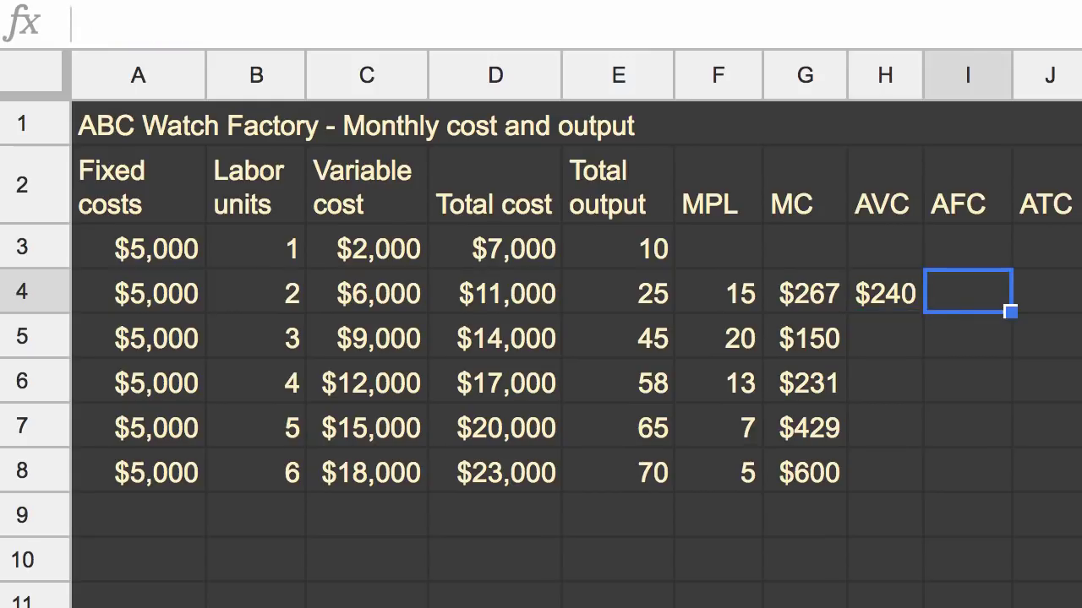
pyautogui.write('=')
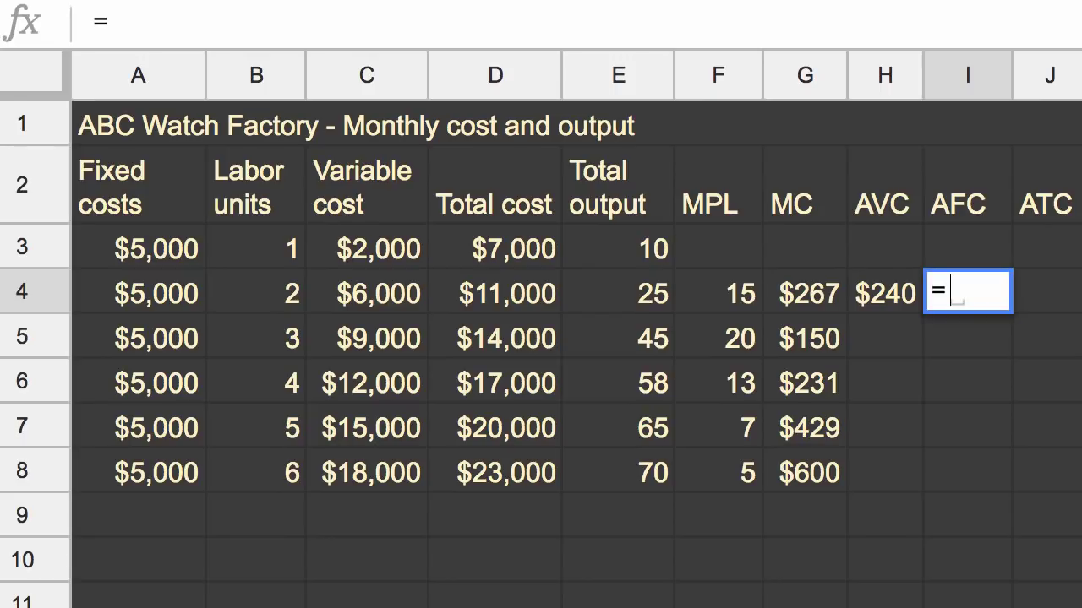
pyautogui.press('Left')
pyautogui.press('Left')
pyautogui.press('Left')
pyautogui.press('Left')
pyautogui.press('Left')
pyautogui.press('Left')
pyautogui.press('Left')
pyautogui.press('Left')
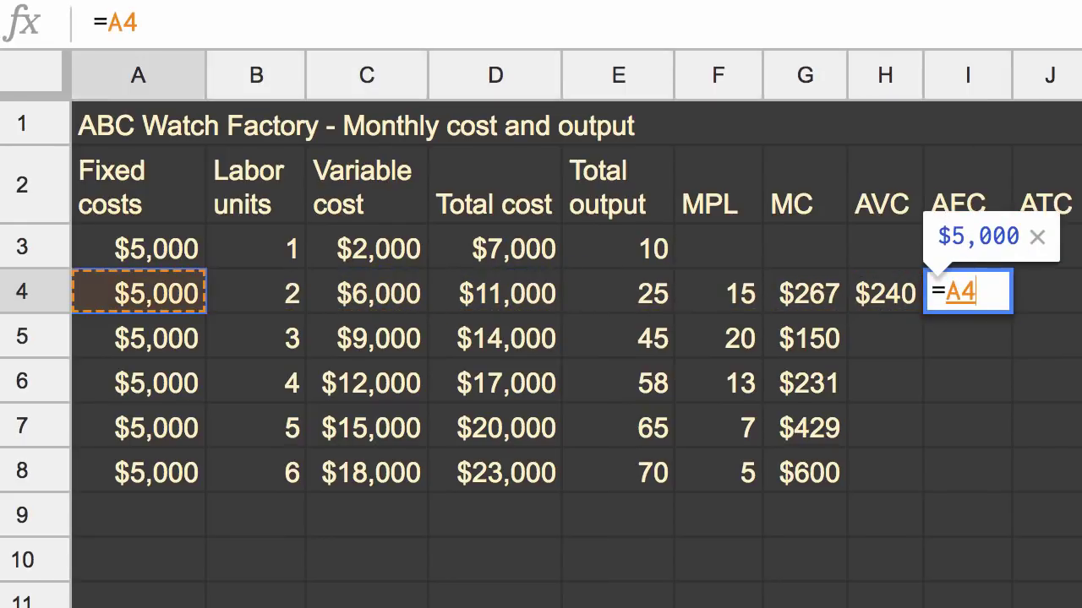
pyautogui.write('/')
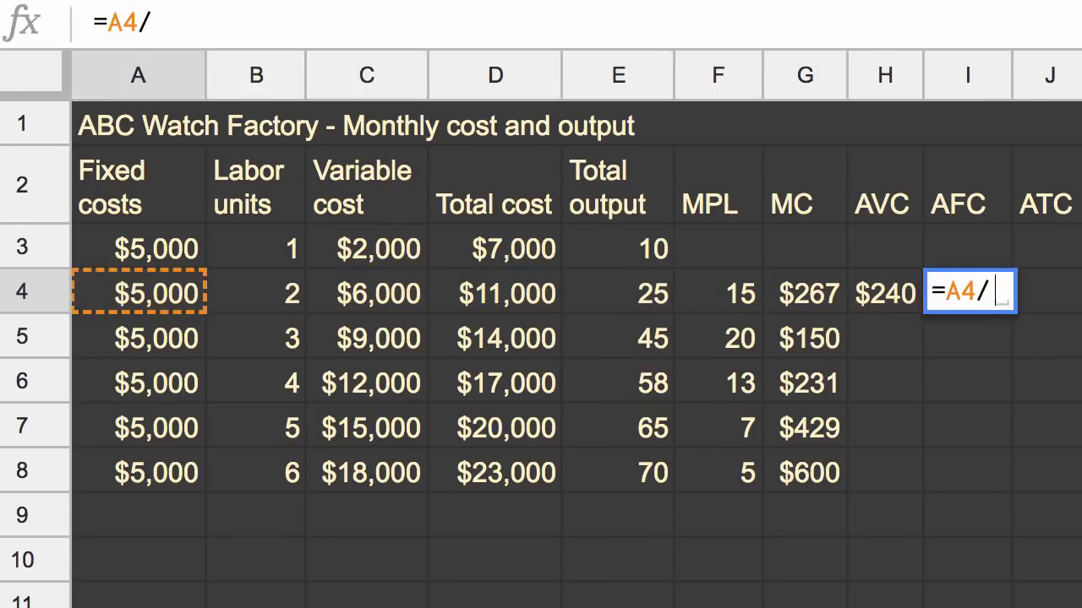
pyautogui.press('Left')
pyautogui.press('Left')
pyautogui.press('Left')
pyautogui.press('Left')
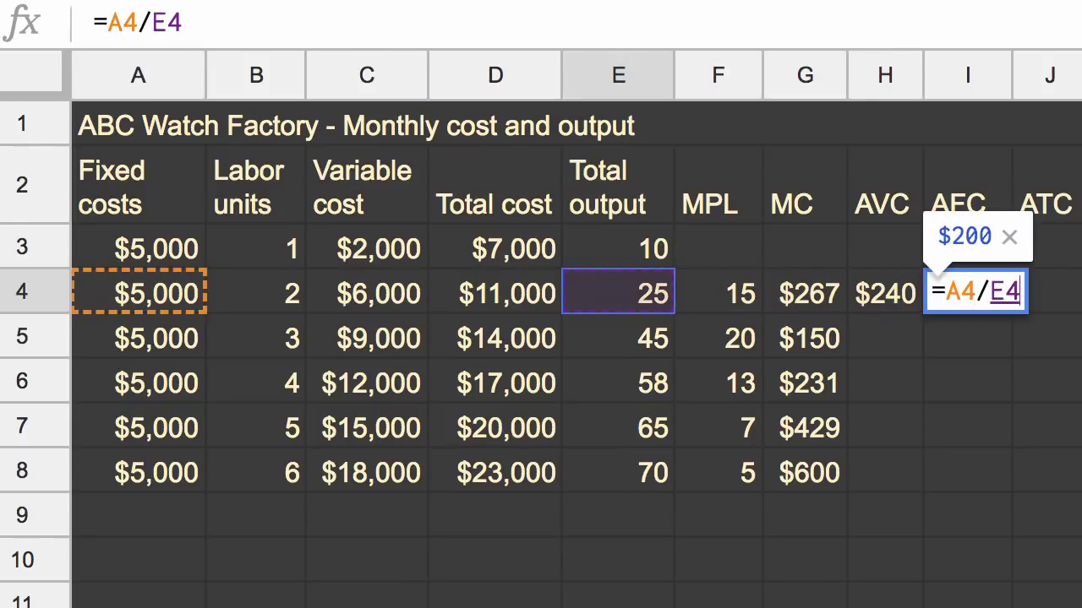
pyautogui.press('Return')
# - Enter the ATC formula =D4/E4 in J4, dividing total cost by total output
pyautogui.press('Up')
pyautogui.press('Right')
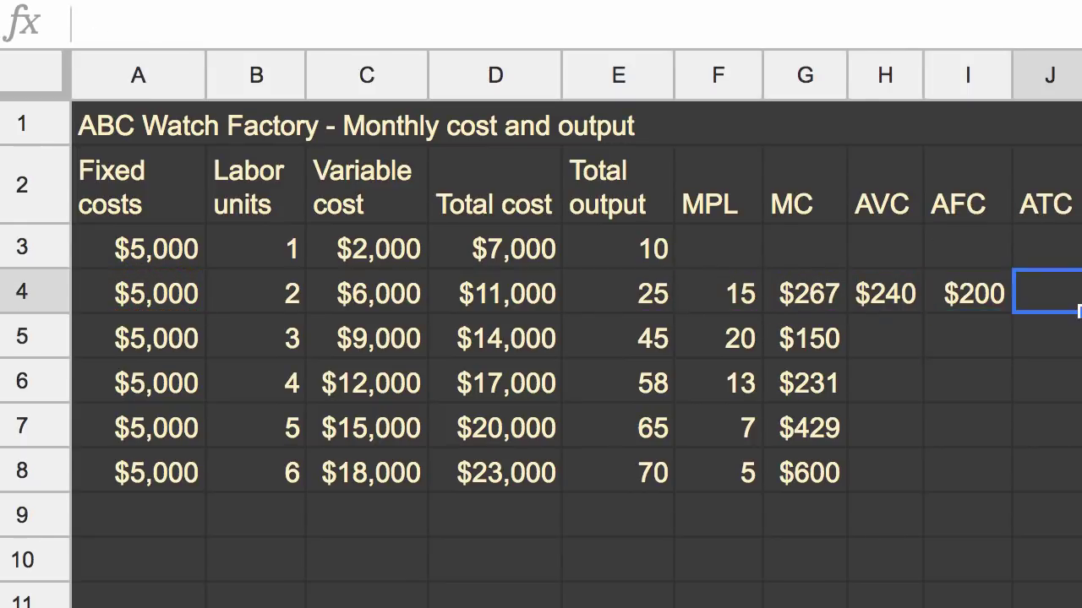
pyautogui.write('=')
pyautogui.press('Left')
pyautogui.press('Left')
pyautogui.press('Left')
pyautogui.press('Left')
pyautogui.press('Left')
pyautogui.press('Left')
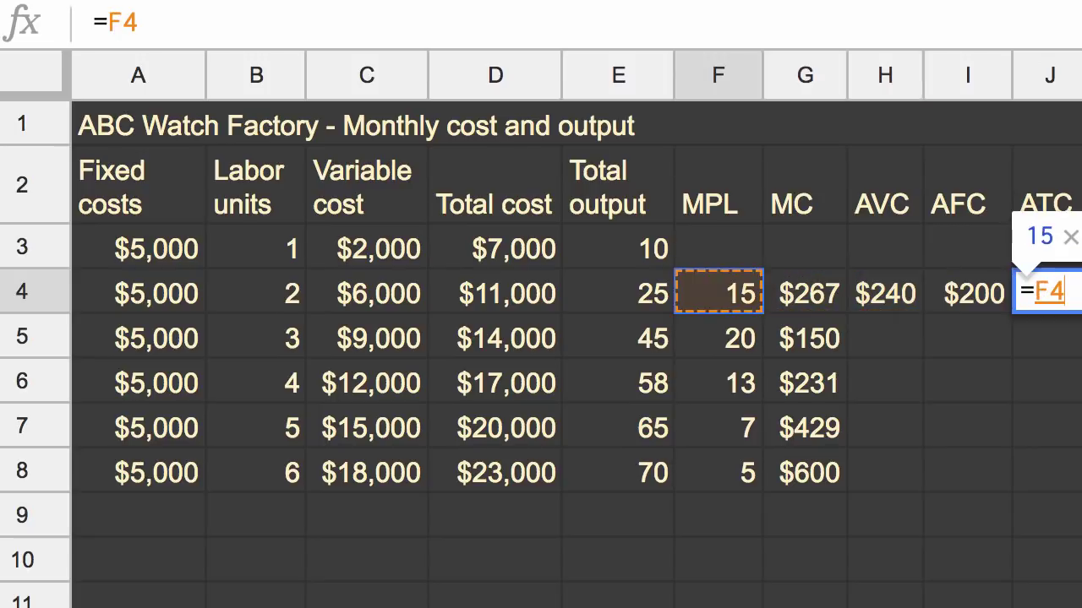
pyautogui.write('/')
pyautogui.press('Left')
pyautogui.press('Left')
pyautogui.press('Left')
pyautogui.press('Left')
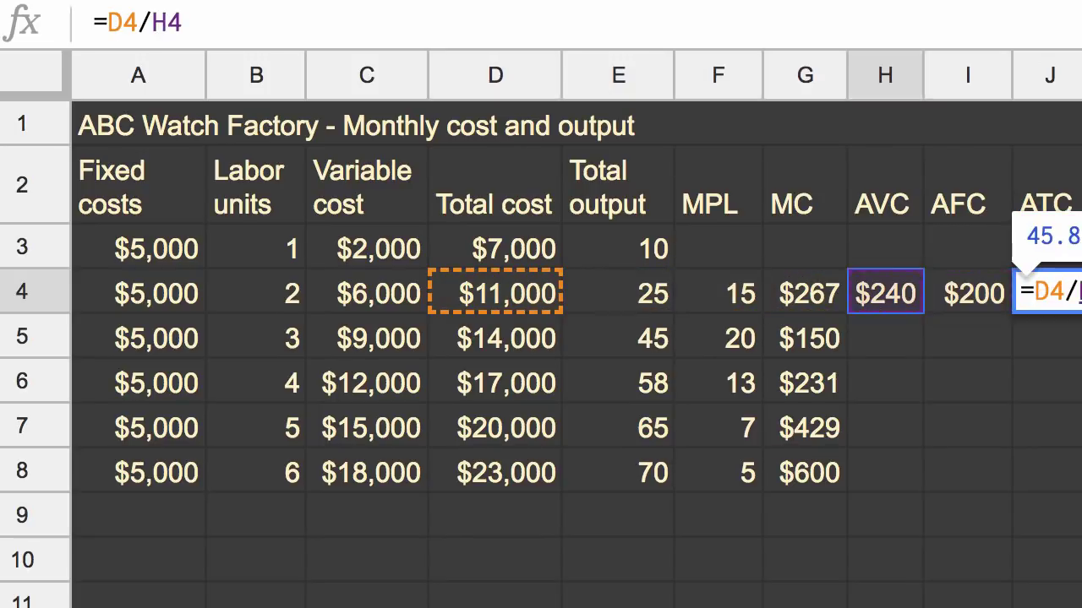
pyautogui.press('Left')
pyautogui.press('Return')
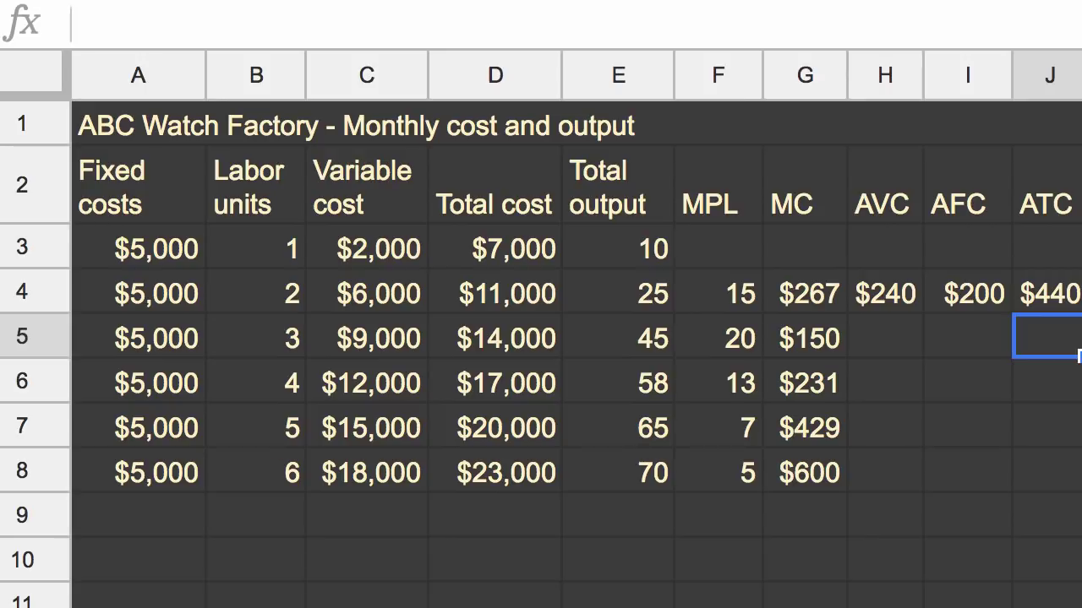
# - Fill the AVC, AFC and ATC formulas from H4:J4 down through row 8
pyautogui.moveTo(885, 292); pyautogui.dragTo(1079, 490)
pyautogui.click(1080, 427)
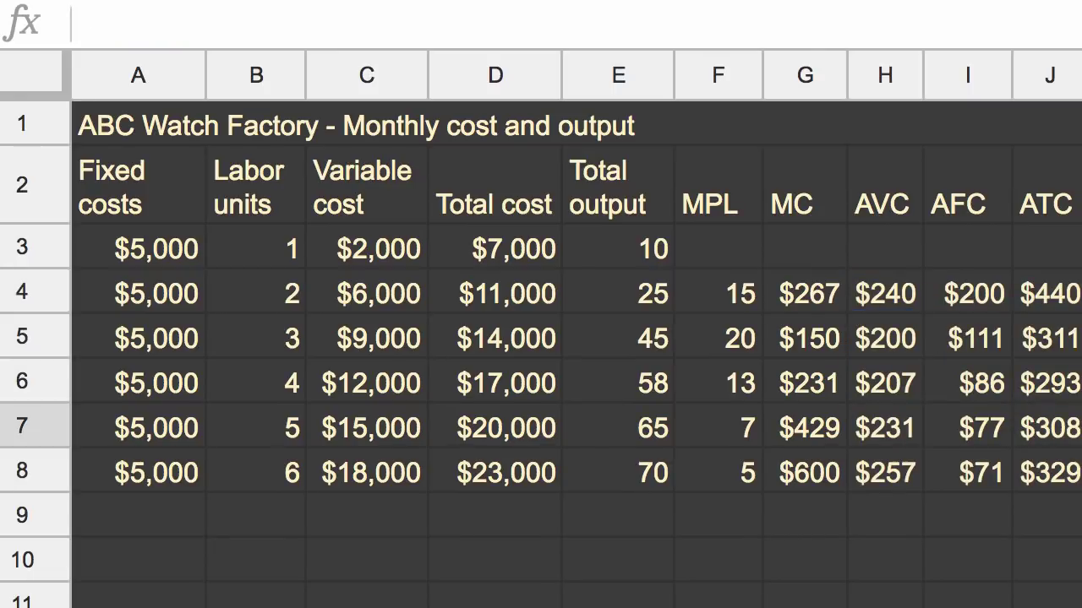